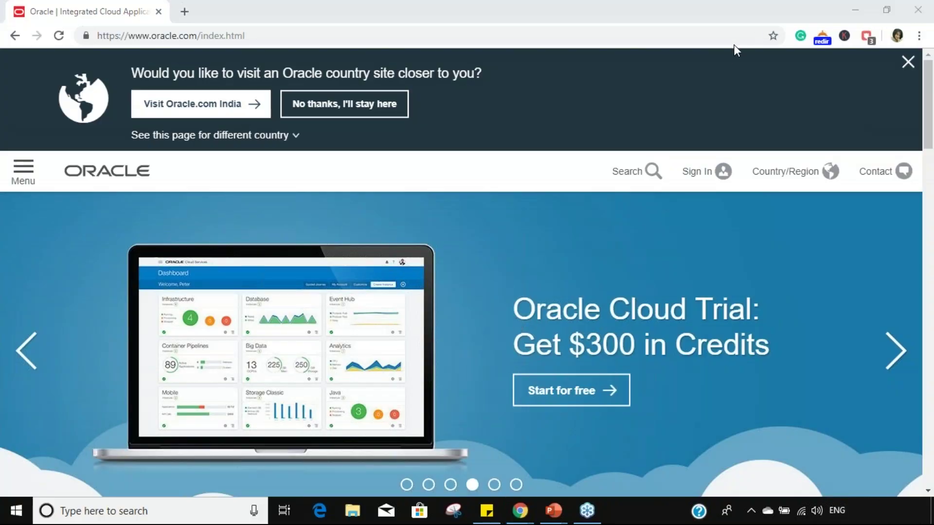
From the Oracle home page menu, reach the Java SE Development Kit 12 downloads page via Products > Java.
{"action": "left_click", "coordinate": [23, 170]}
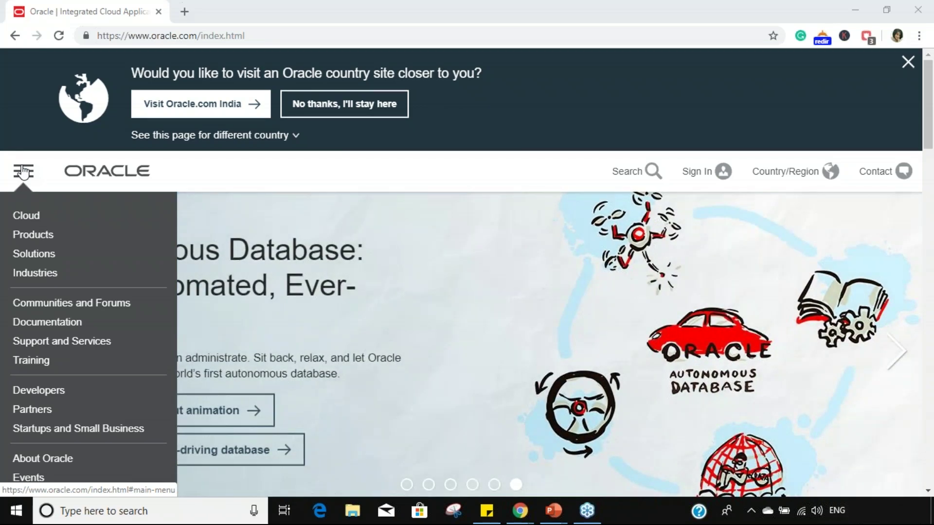
{"action": "mouse_move", "coordinate": [36, 236]}
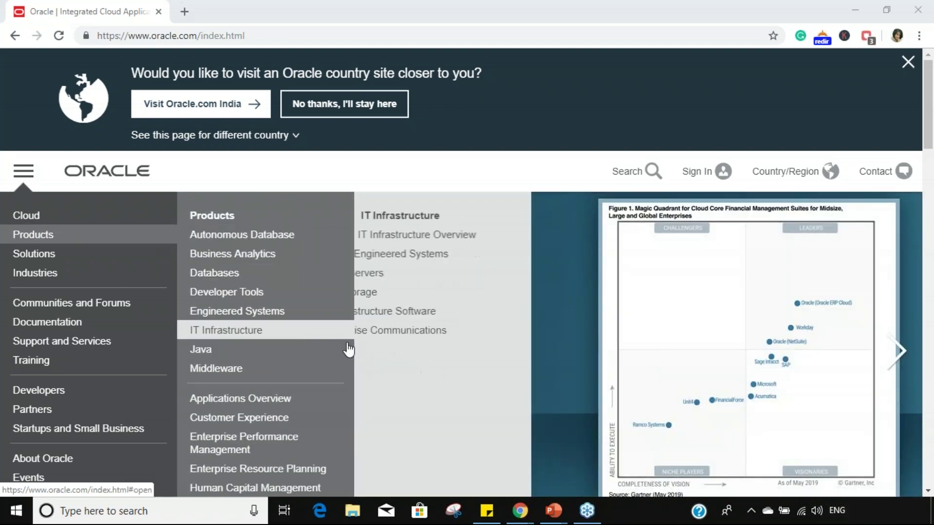
{"action": "mouse_move", "coordinate": [346, 350]}
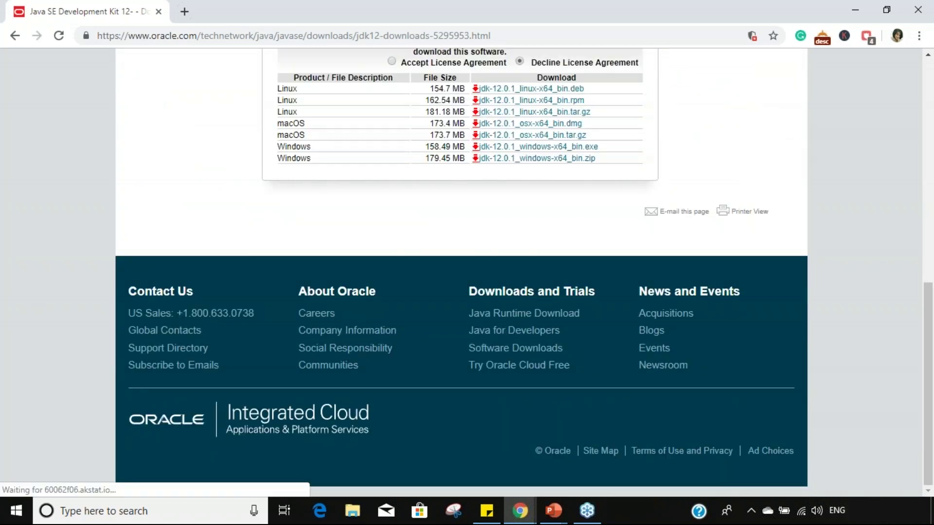
Accept the JDK 12.0.1 licence and download jdk-12.0.1_windows-x64_bin.exe.
{"action": "scroll", "coordinate": [64, 213], "scroll_direction": "up", "scroll_amount": 1}
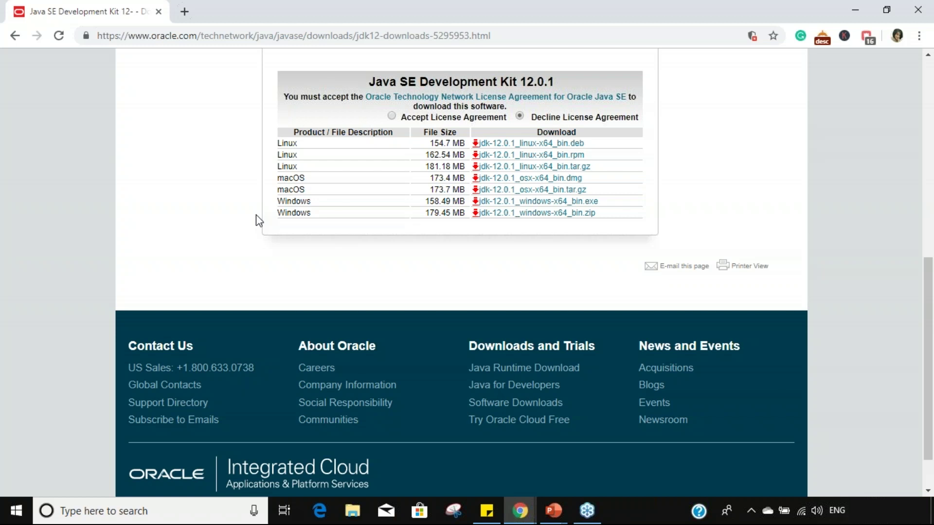
{"action": "left_click", "coordinate": [392, 116]}
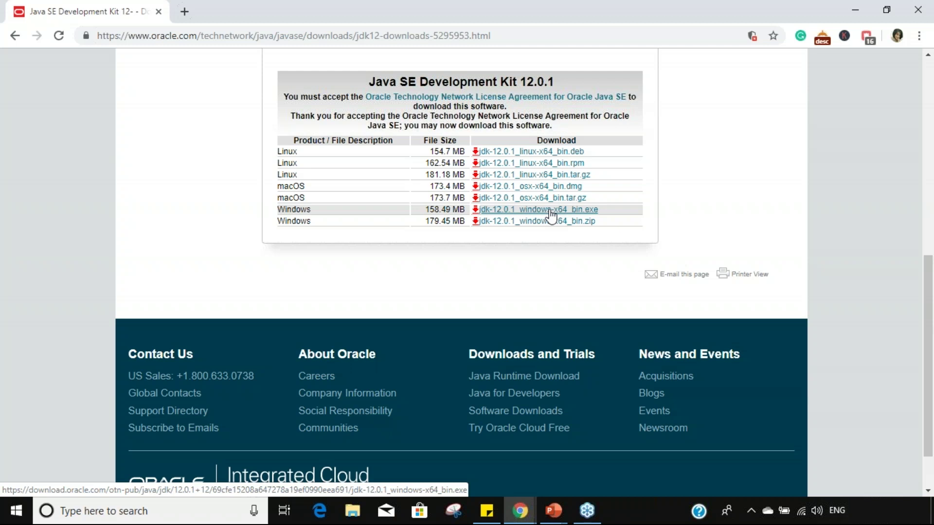
{"action": "left_click", "coordinate": [550, 211]}
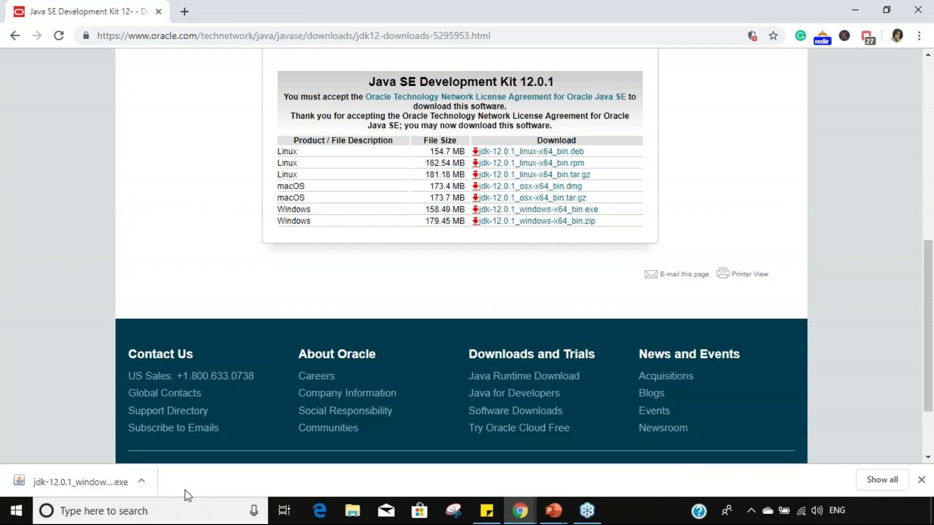
Run the downloaded installer and install JDK 12.0.1 to the default C:\Program Files\Java\jdk-12.0.1\ folder.
{"action": "left_click", "coordinate": [142, 483]}
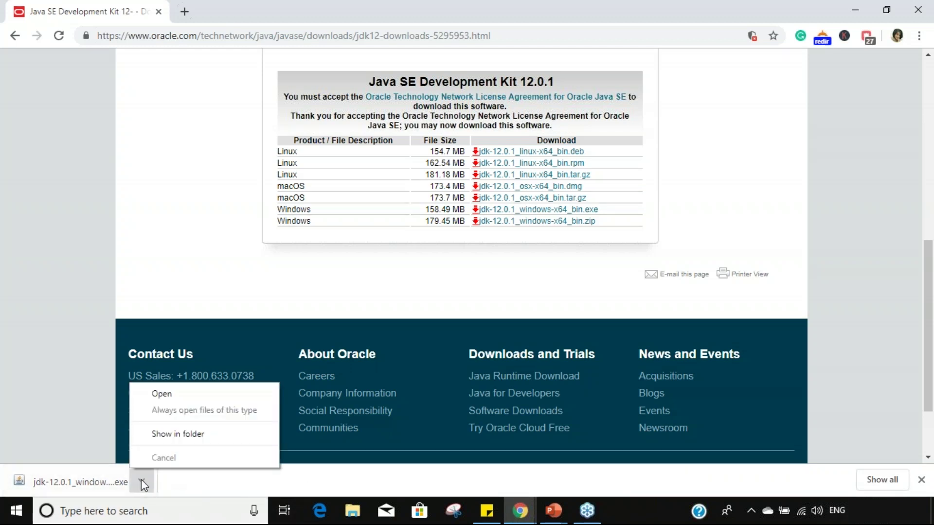
{"action": "left_click", "coordinate": [204, 397]}
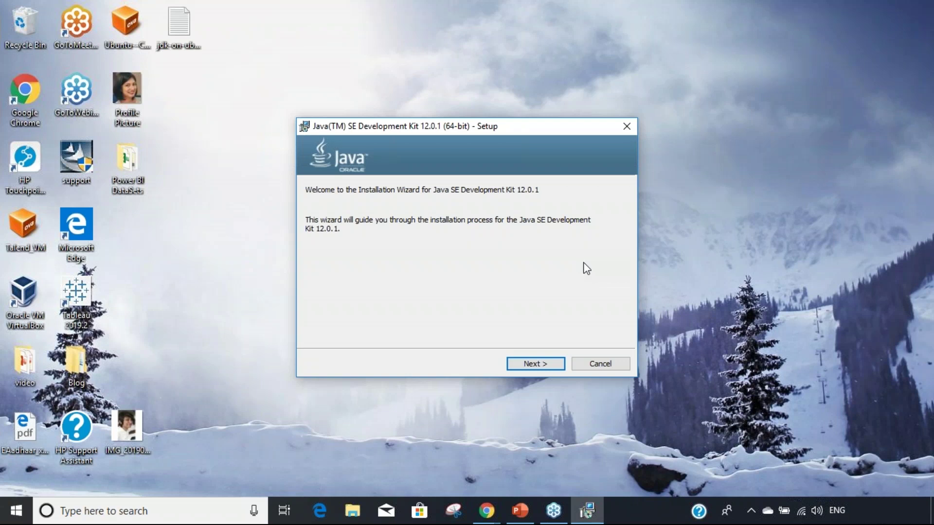
{"action": "left_click", "coordinate": [537, 366]}
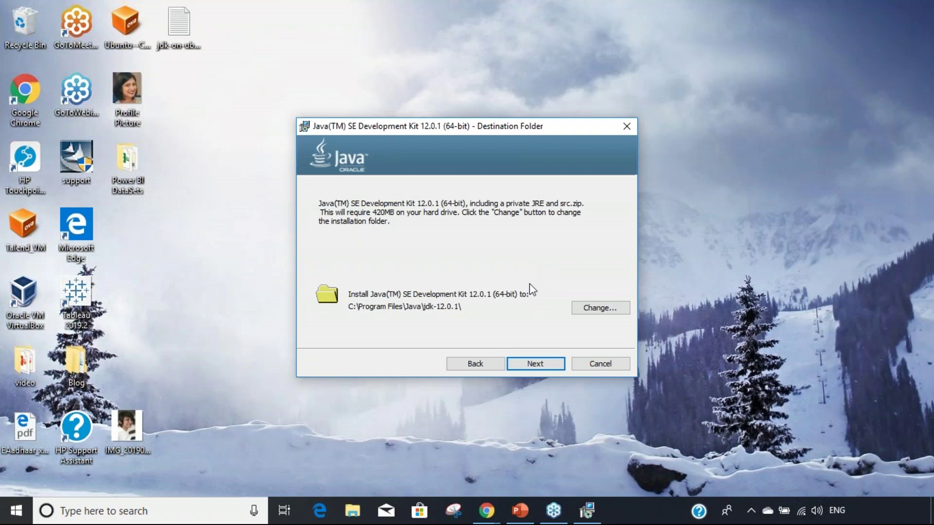
{"action": "left_click", "coordinate": [535, 364]}
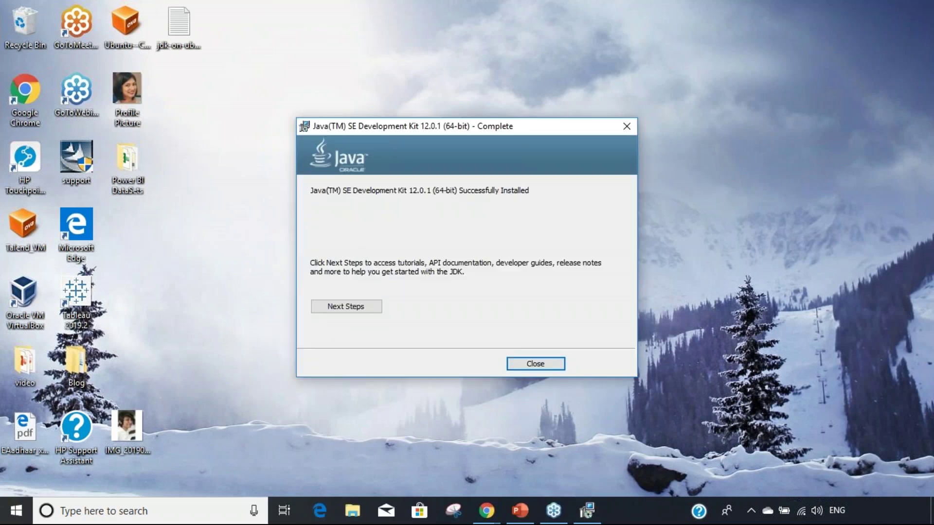
{"action": "left_click", "coordinate": [524, 364]}
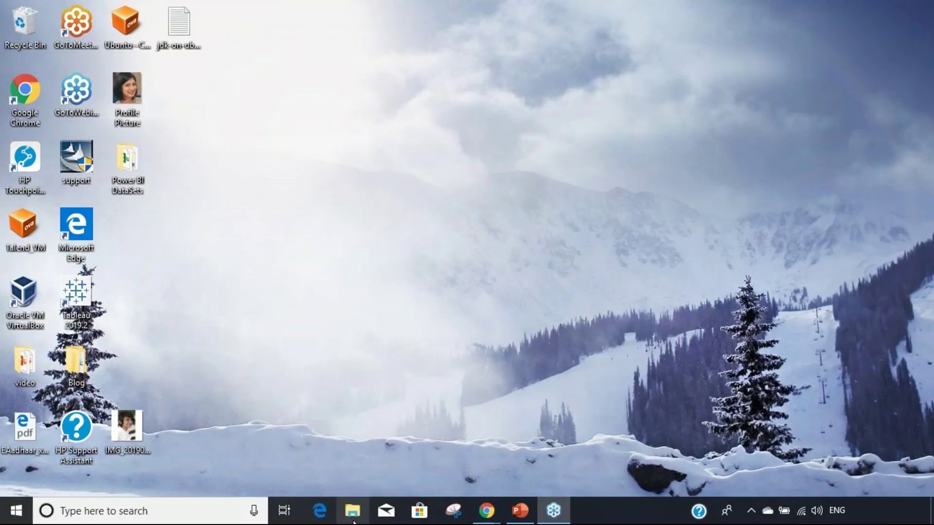
{"action": "left_click", "coordinate": [353, 513]}
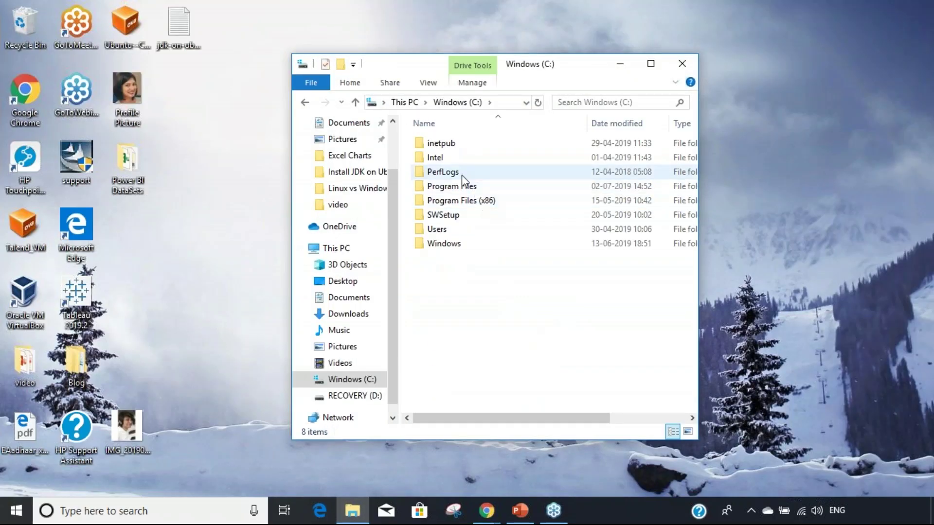
Browse to C:\Program Files\Java\jdk-12.0.1\bin in a maximized File Explorer window.
{"action": "double_click", "coordinate": [461, 188]}
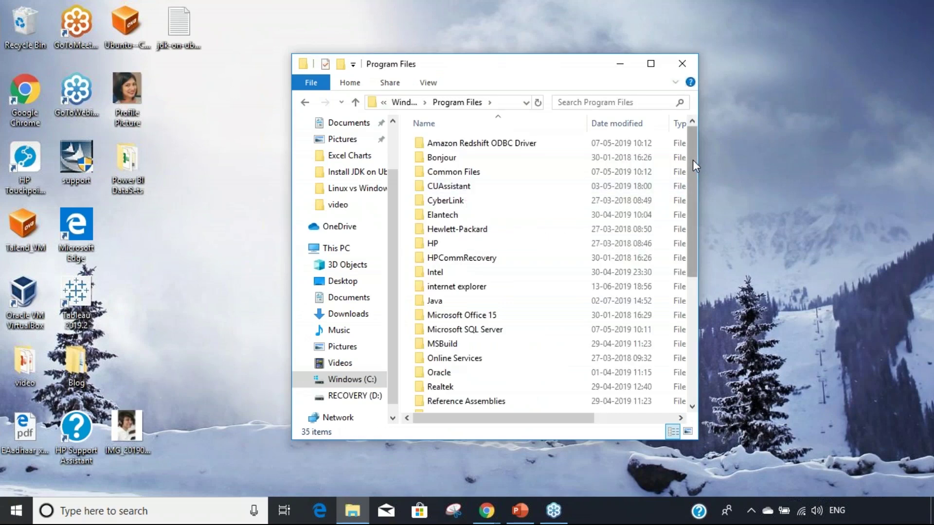
{"action": "left_click", "coordinate": [651, 65]}
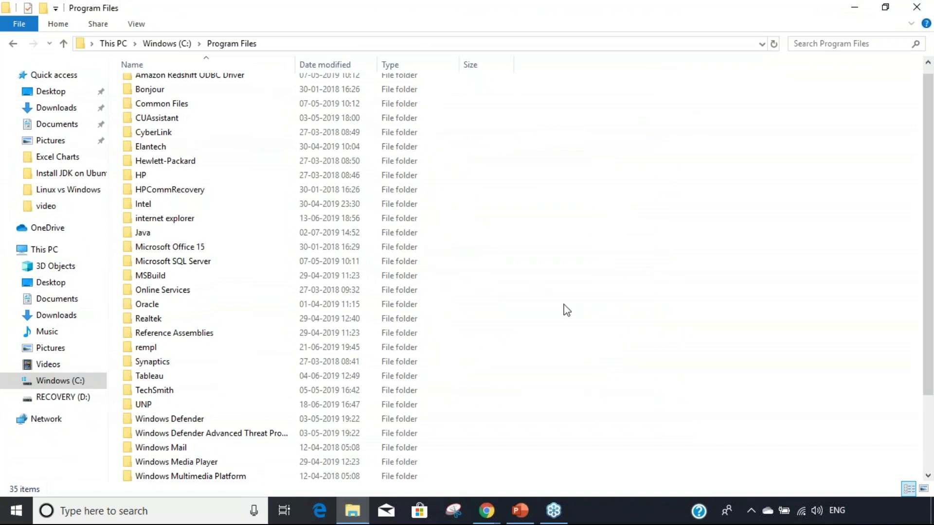
{"action": "double_click", "coordinate": [133, 237]}
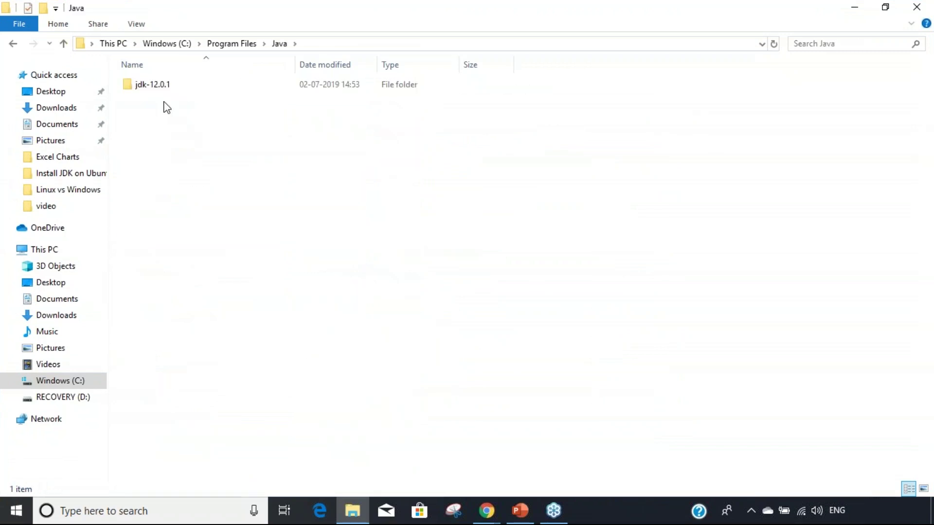
{"action": "double_click", "coordinate": [153, 85]}
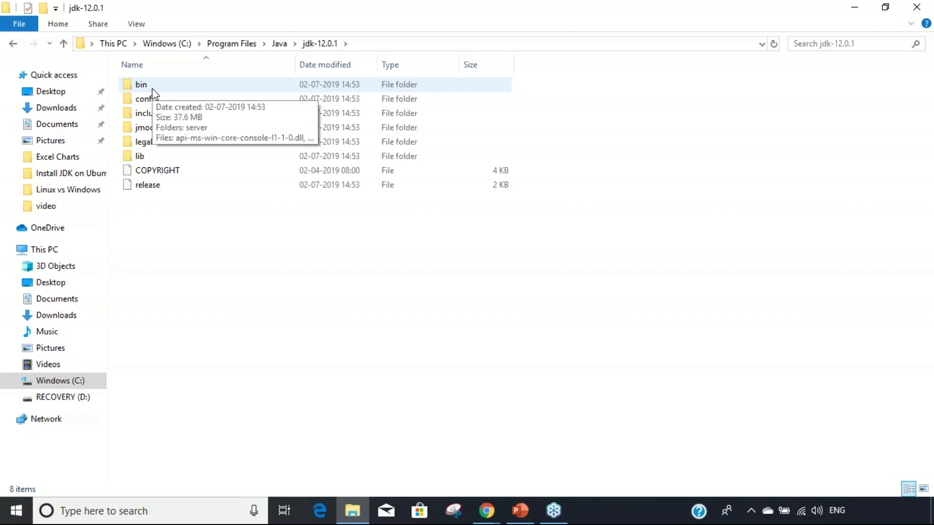
{"action": "double_click", "coordinate": [153, 87]}
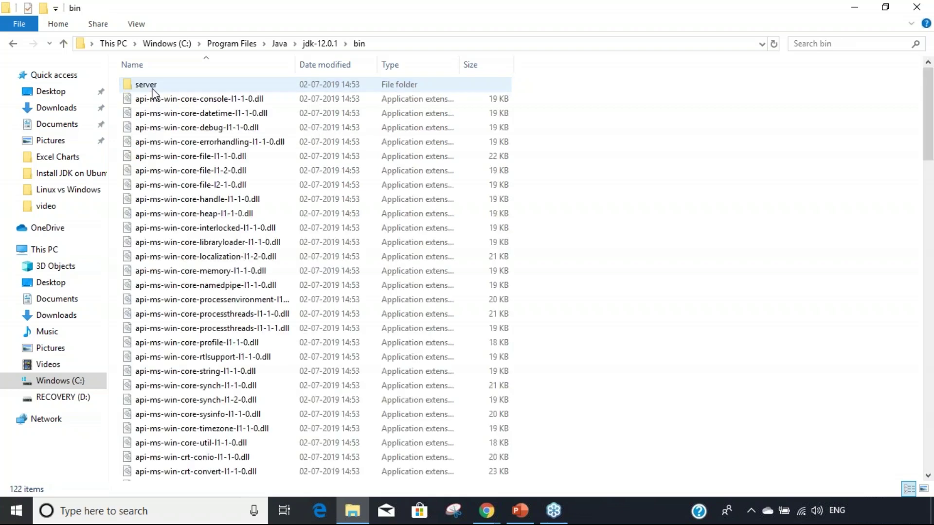
Copy the bin folder's full path from the address bar.
{"action": "left_click", "coordinate": [378, 44]}
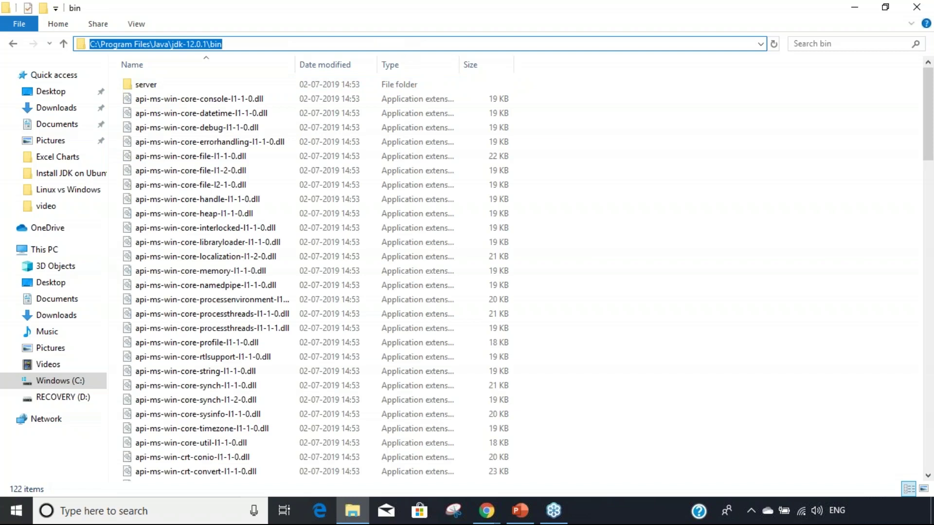
{"action": "right_click", "coordinate": [387, 43]}
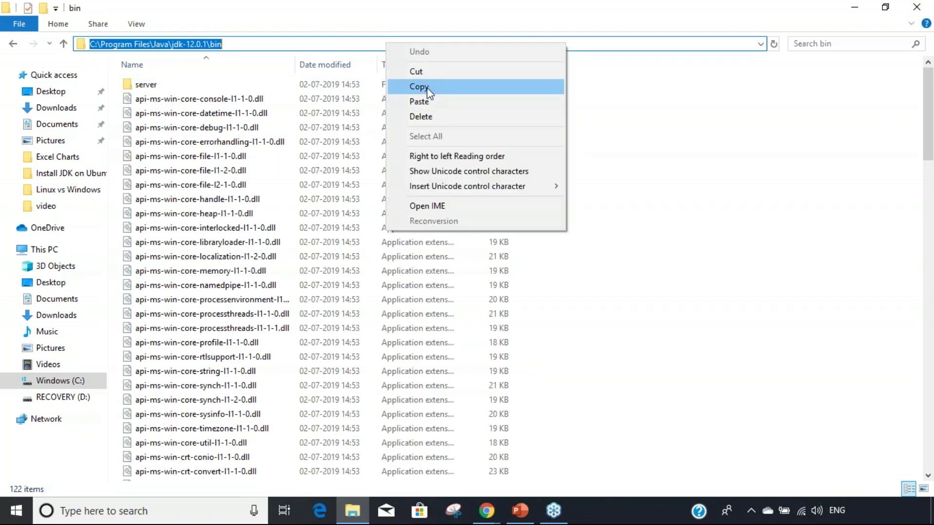
{"action": "left_click", "coordinate": [418, 87]}
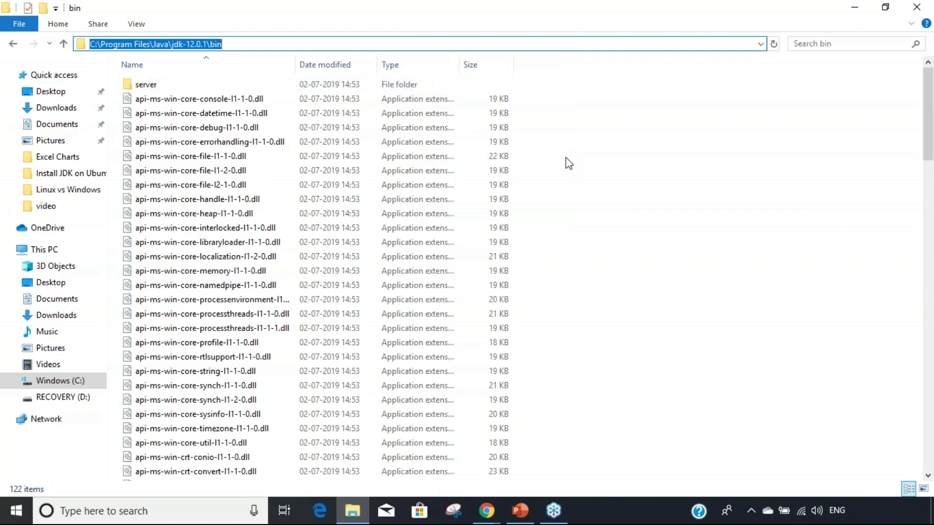
{"action": "left_click", "coordinate": [122, 511]}
Search 'control', go to System and Security > System > Advanced system settings > Environment Variables, and select system Path.
{"action": "type", "text": "c"}
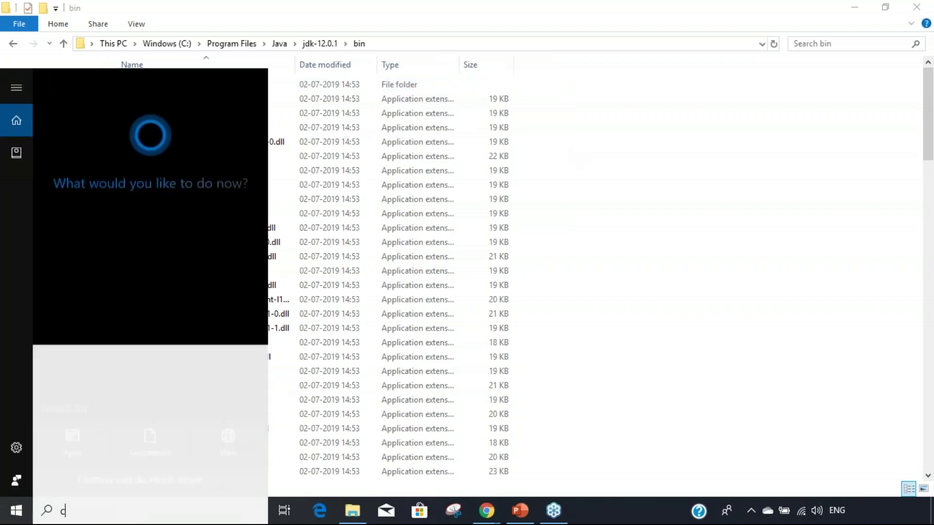
{"action": "type", "text": "ontrol"}
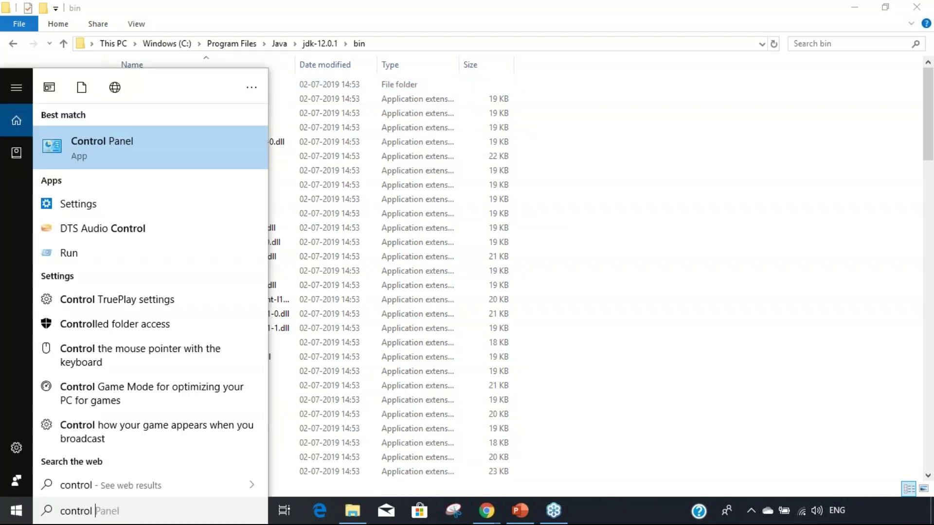
{"action": "key", "text": "Return"}
{"action": "left_click", "coordinate": [317, 94]}
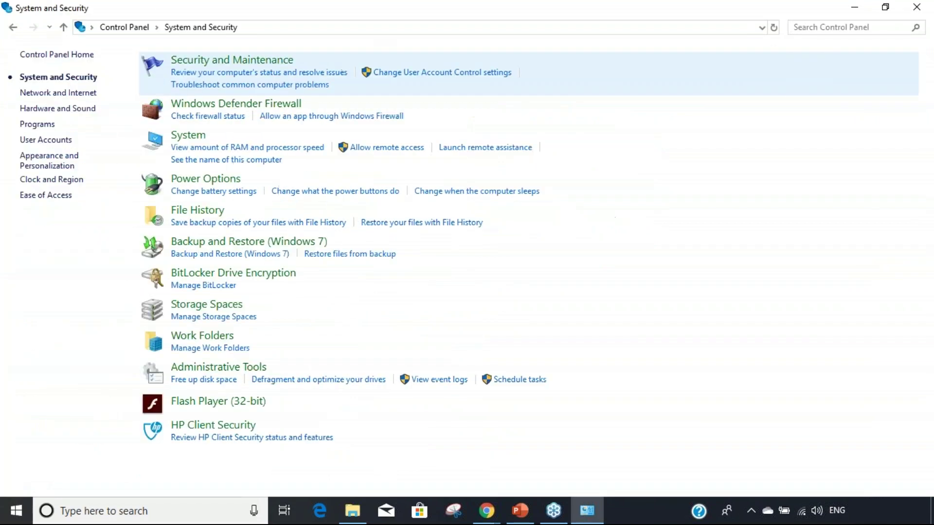
{"action": "left_click", "coordinate": [189, 136]}
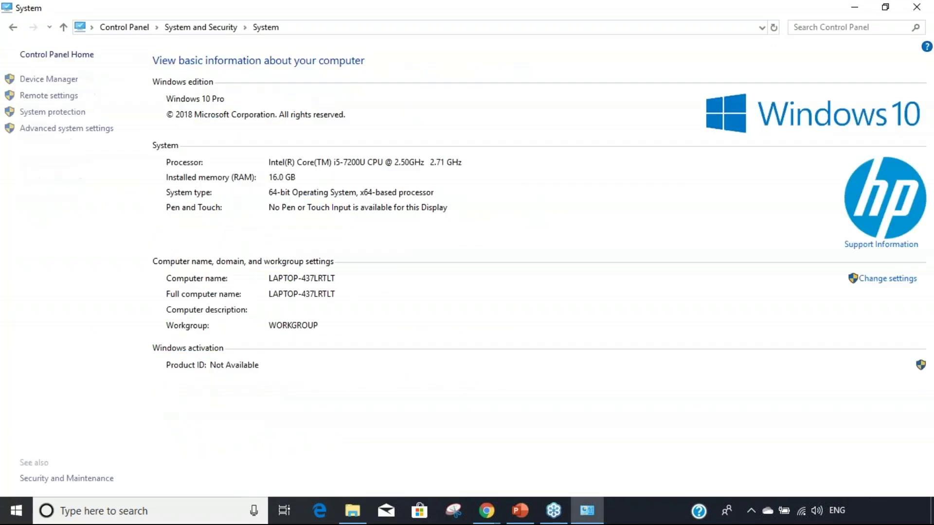
{"action": "left_click", "coordinate": [112, 129]}
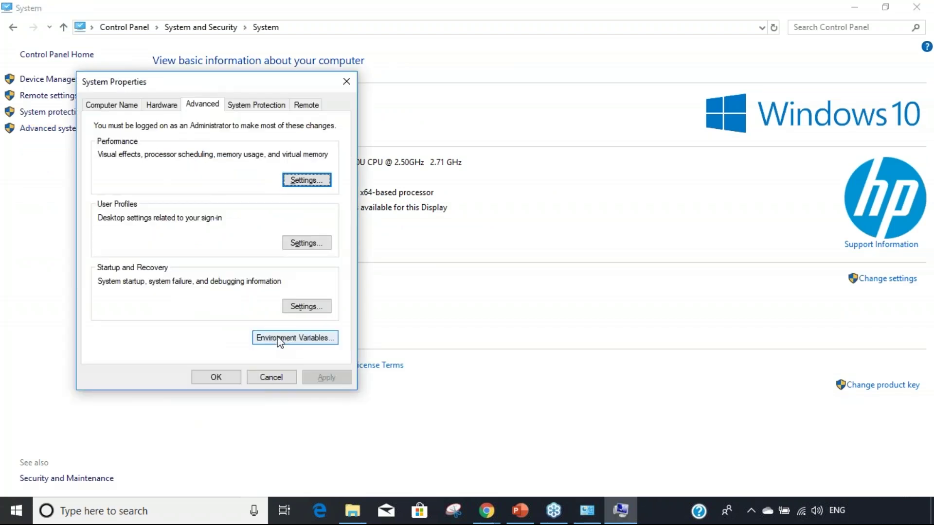
{"action": "left_click", "coordinate": [280, 337]}
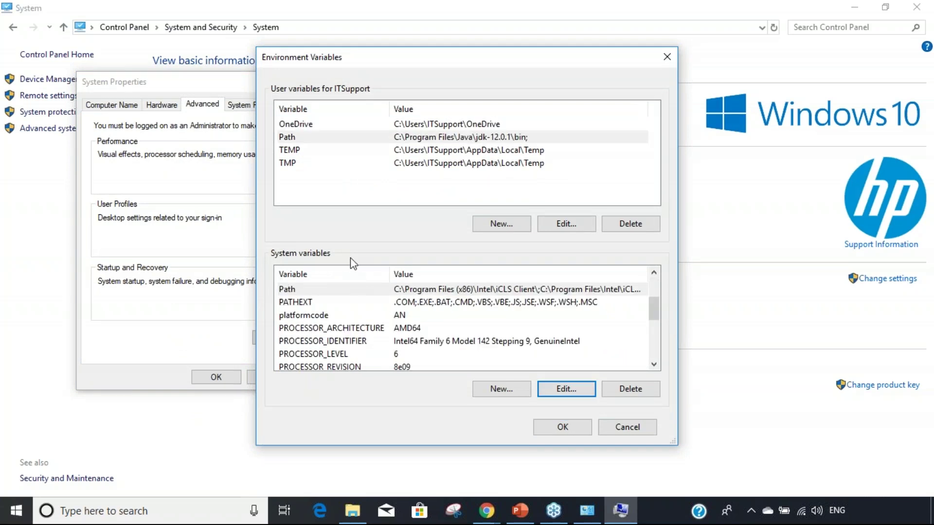
{"action": "left_click", "coordinate": [296, 289]}
Paste C:\Program Files\Java\jdk-12.0.1\bin as a new system Path entry and confirm all dialogs.
{"action": "left_click", "coordinate": [567, 390]}
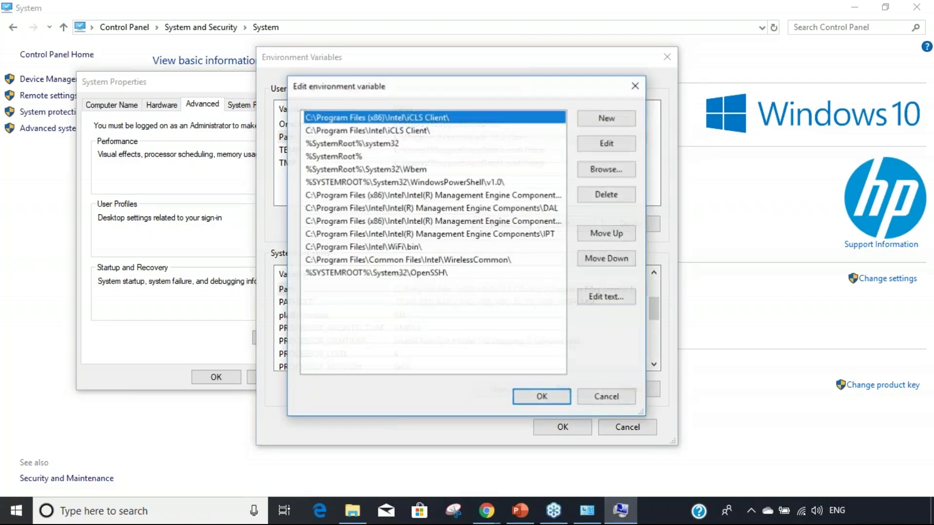
{"action": "left_click", "coordinate": [596, 120]}
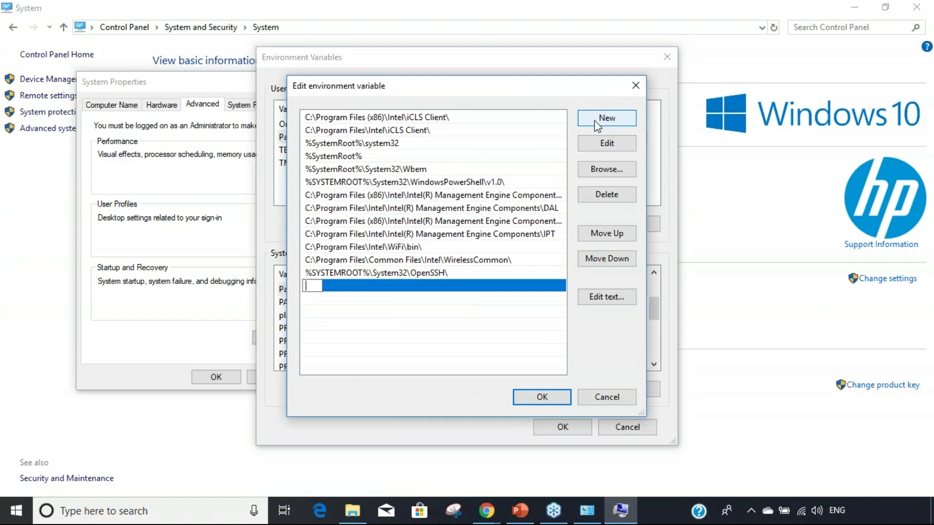
{"action": "key", "text": "ctrl+v"}
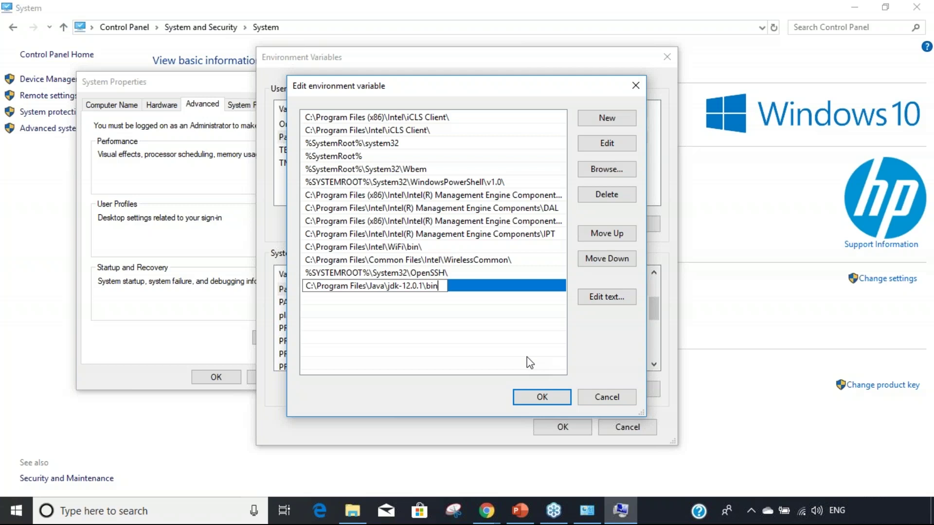
{"action": "left_click", "coordinate": [530, 363]}
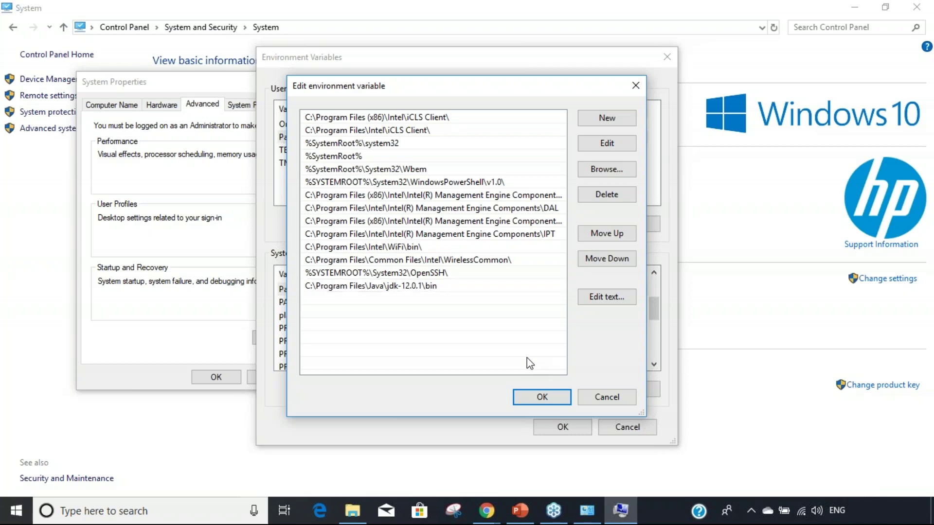
{"action": "left_click", "coordinate": [551, 397]}
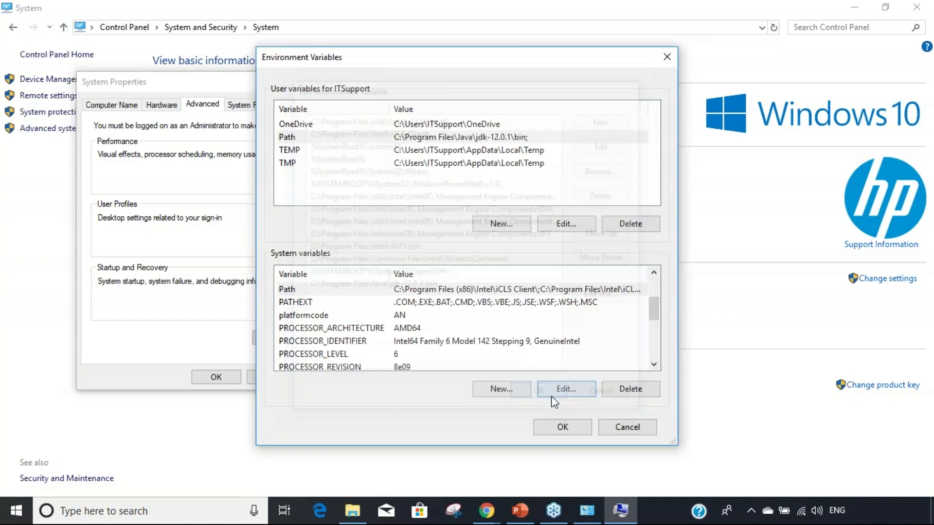
{"action": "left_click", "coordinate": [552, 430]}
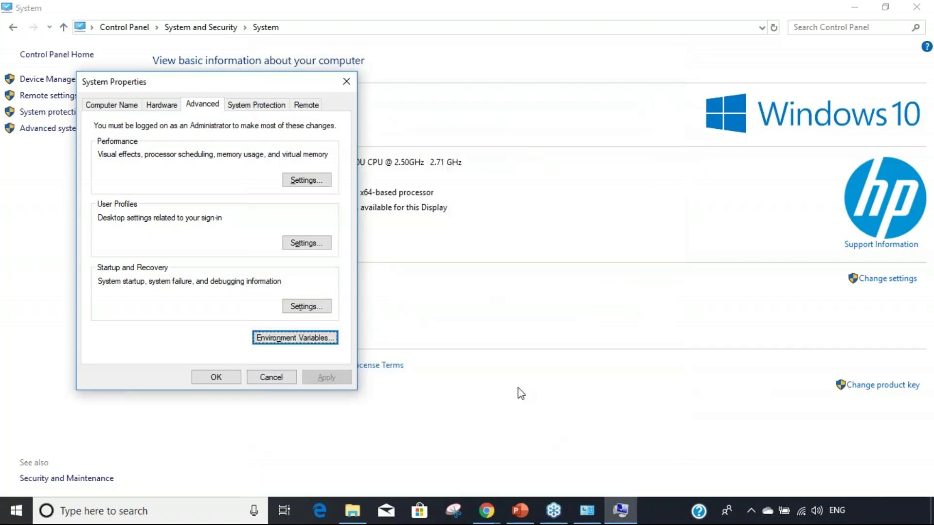
{"action": "left_click", "coordinate": [216, 377]}
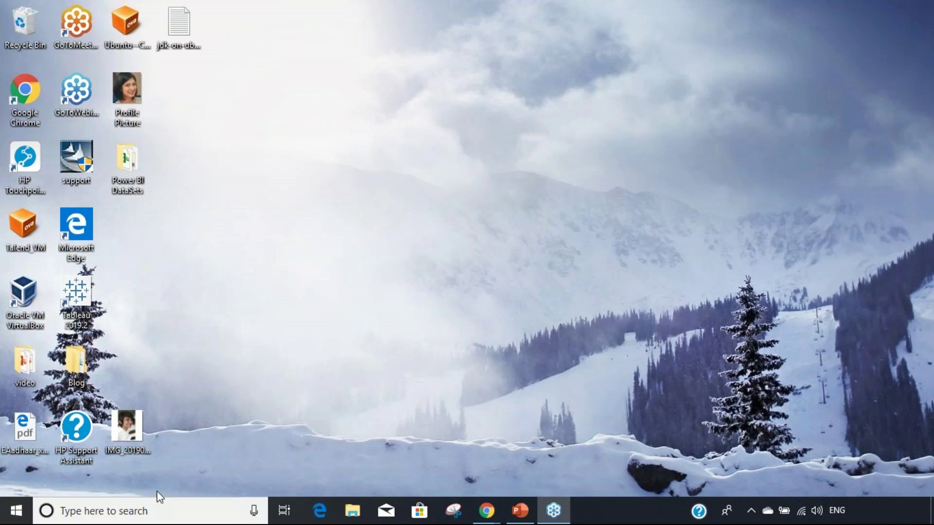
Open Command Prompt via 'cmd', run java -version (12.0.1), then run javac.
{"action": "left_click", "coordinate": [157, 506]}
{"action": "type", "text": "cmd"}
{"action": "key", "text": "Return"}
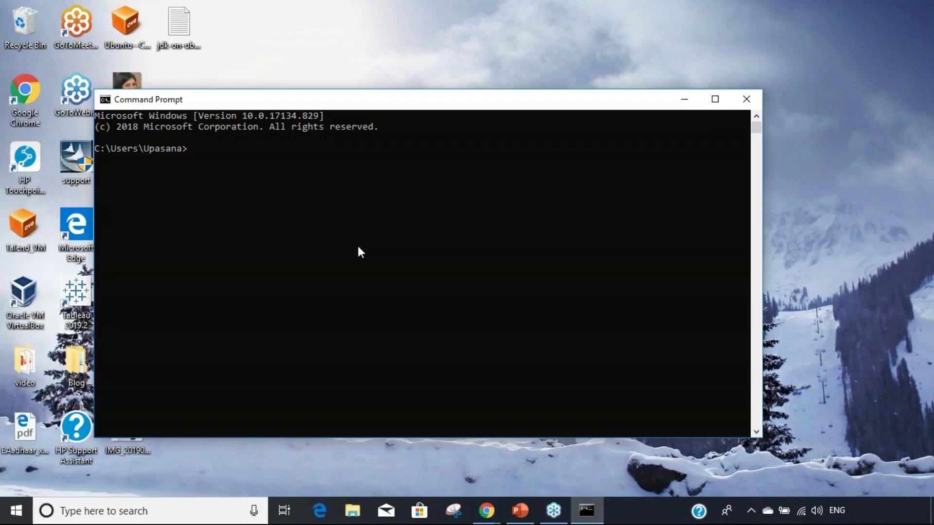
{"action": "type", "text": "java -version"}
{"action": "key", "text": "Return"}
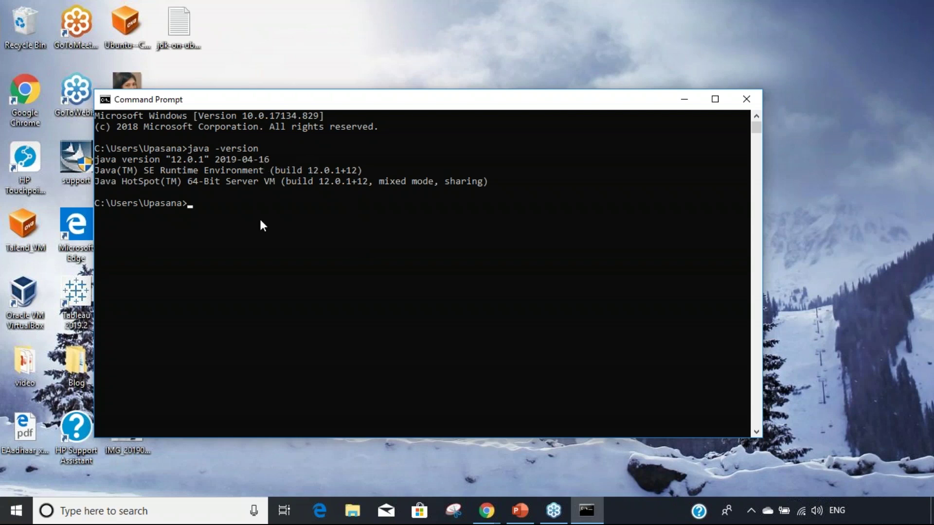
{"action": "type", "text": "javac"}
{"action": "key", "text": "Return"}
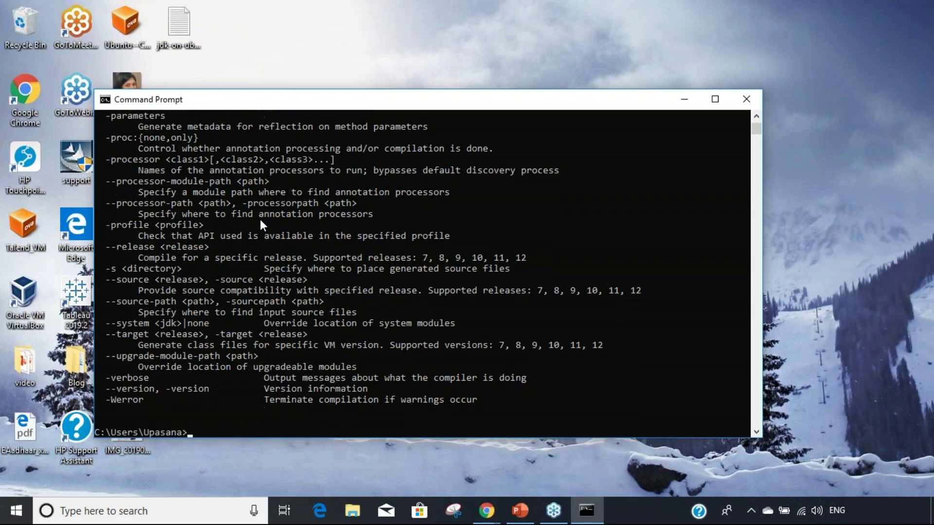